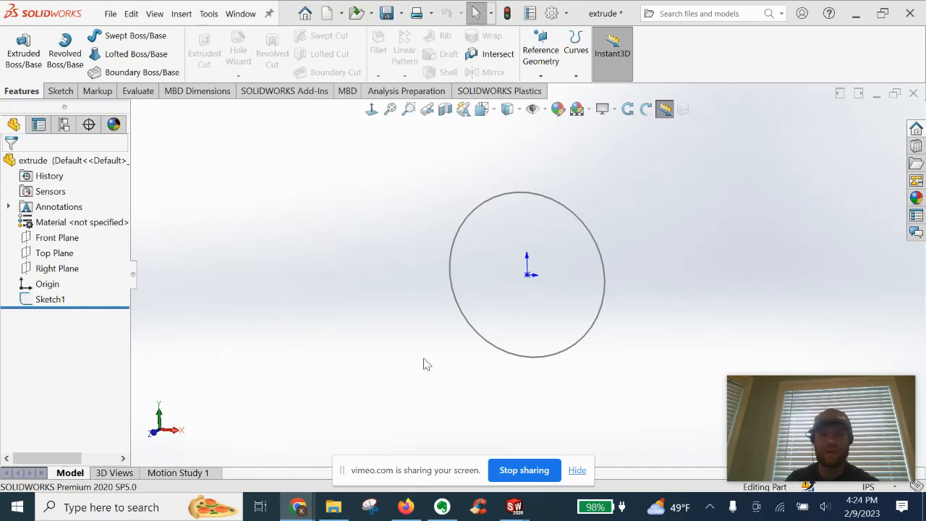
left_click_drag(411, 470, 332, 407)
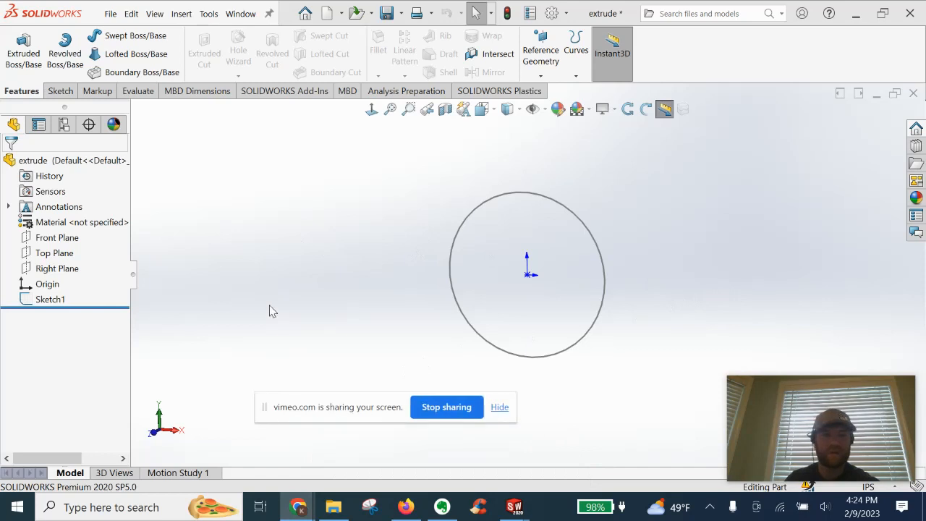
left_click(45, 303)
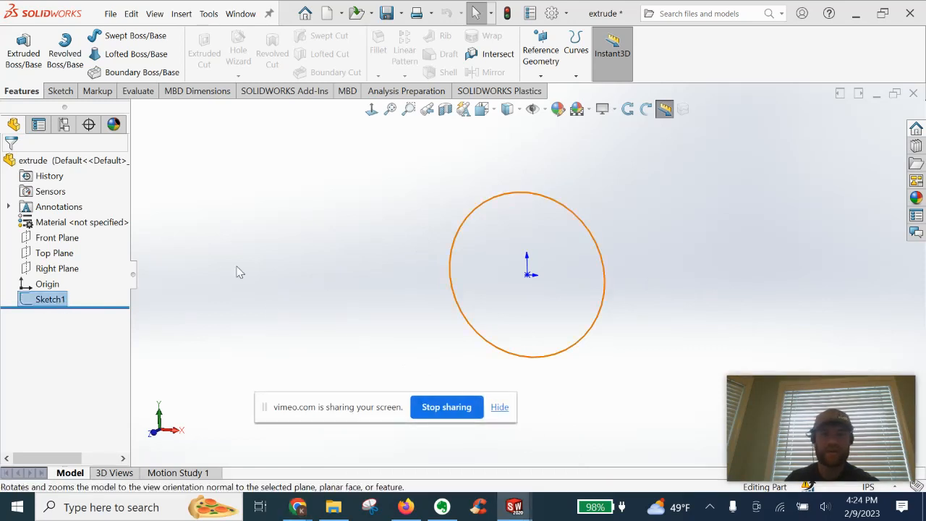
left_click(353, 263)
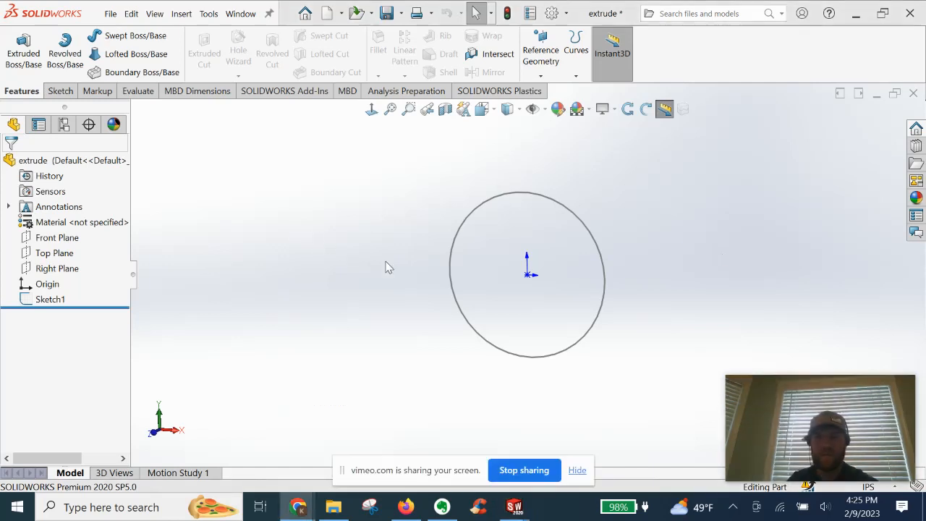
Start a Boss-Extrude of the circle in Sketch1, keeping Sketch Plane as the start condition
middle_click_drag(714, 262, 684, 262)
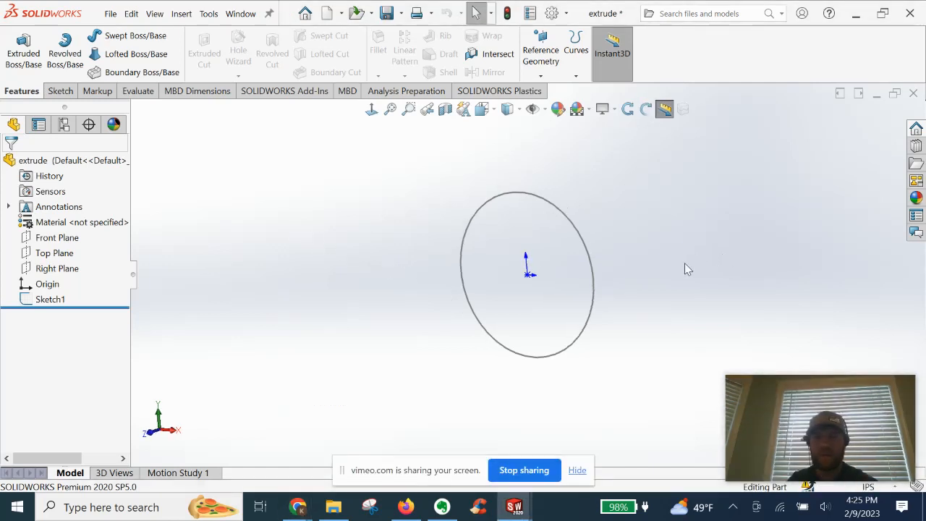
left_click(44, 299)
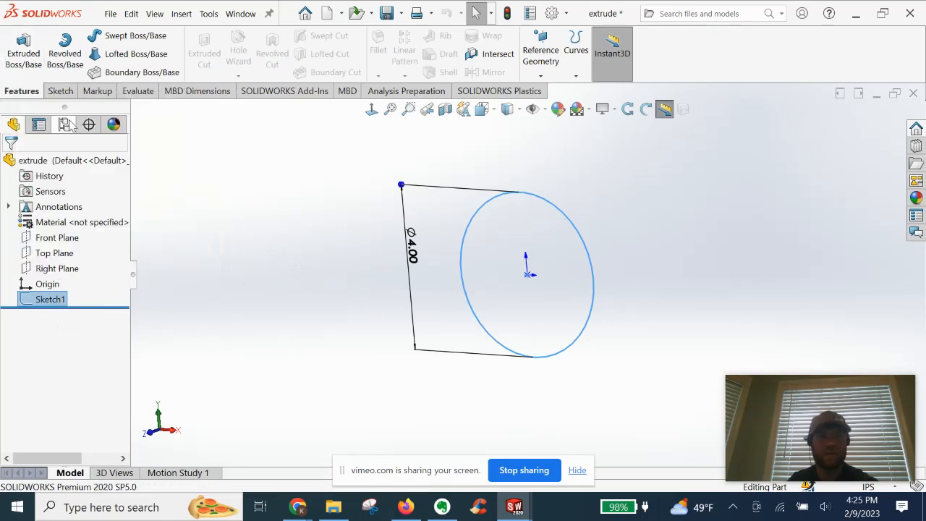
left_click(21, 69)
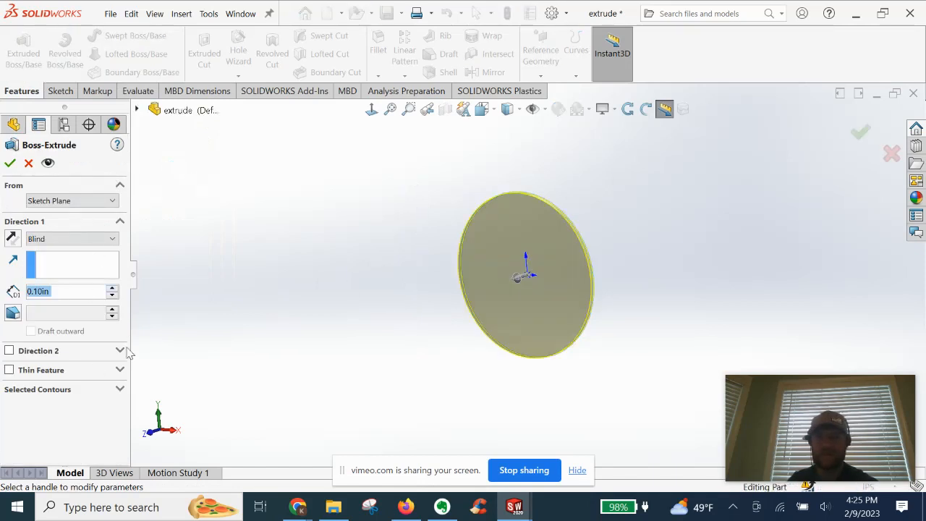
left_click(71, 202)
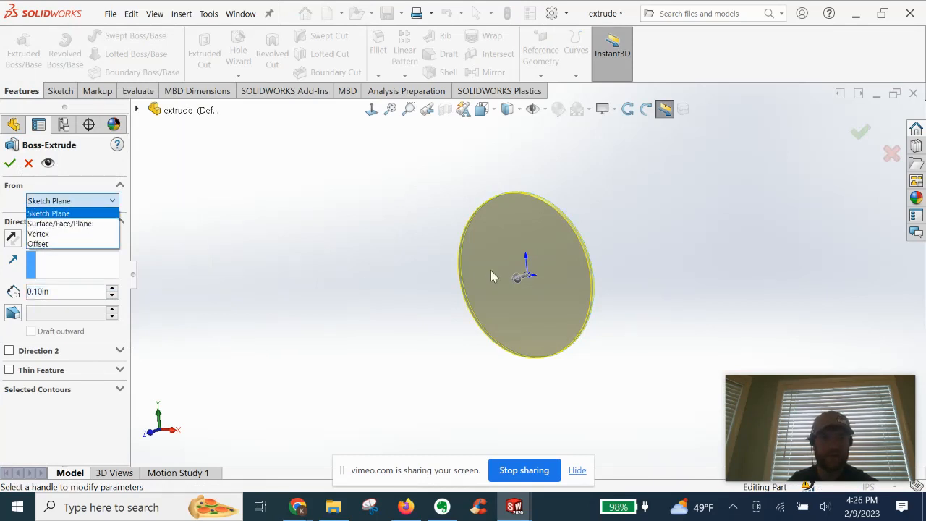
left_click(26, 199)
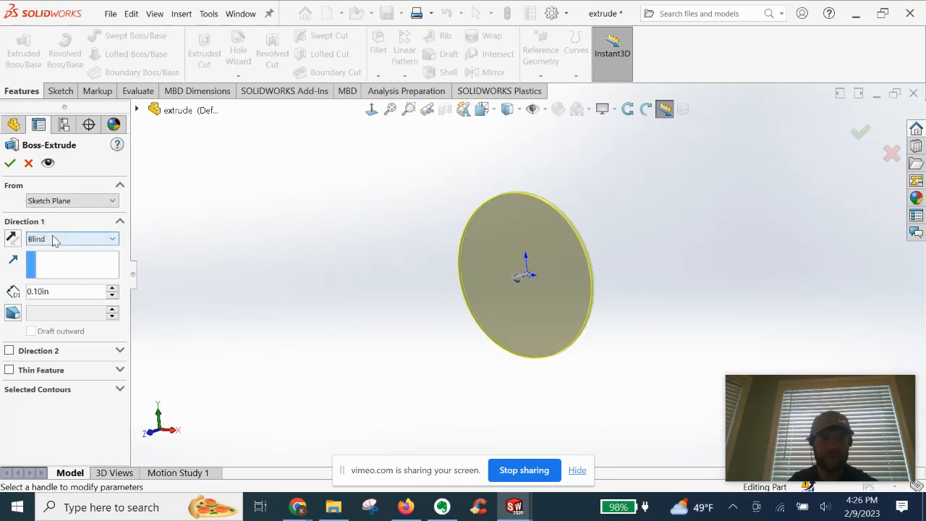
Try reversing the extrude direction of the circle and flip it back to the original side
middle_click_drag(438, 304, 409, 308)
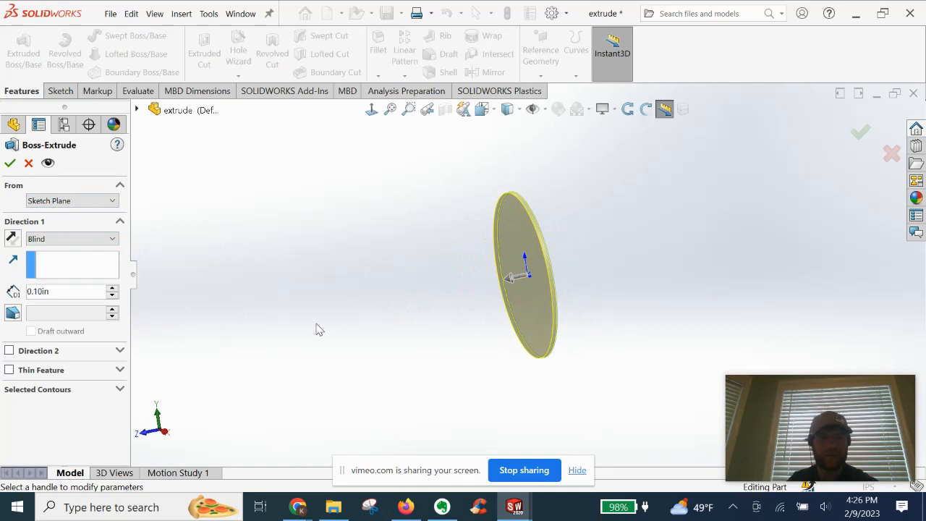
middle_click_drag(316, 326, 330, 326)
scroll(506, 289, "down", 2)
scroll(533, 284, "down", 3)
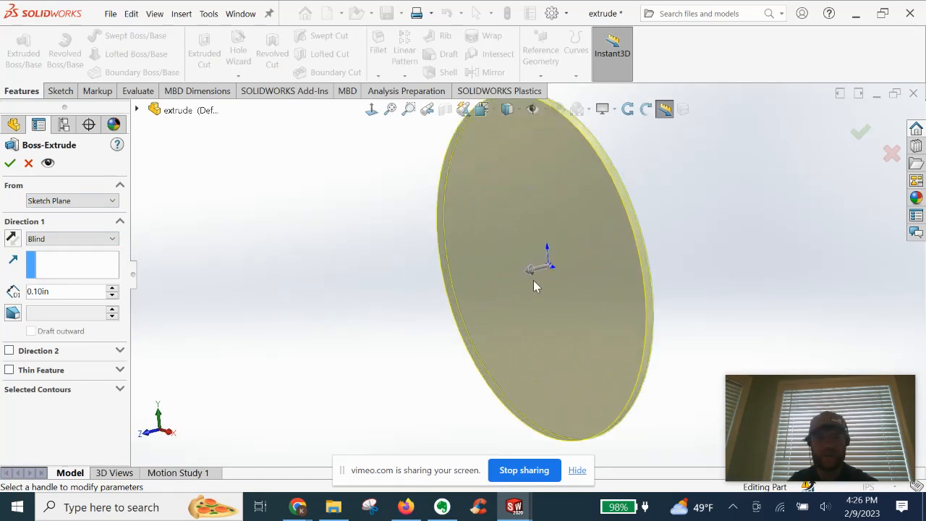
scroll(543, 263, "up", 2)
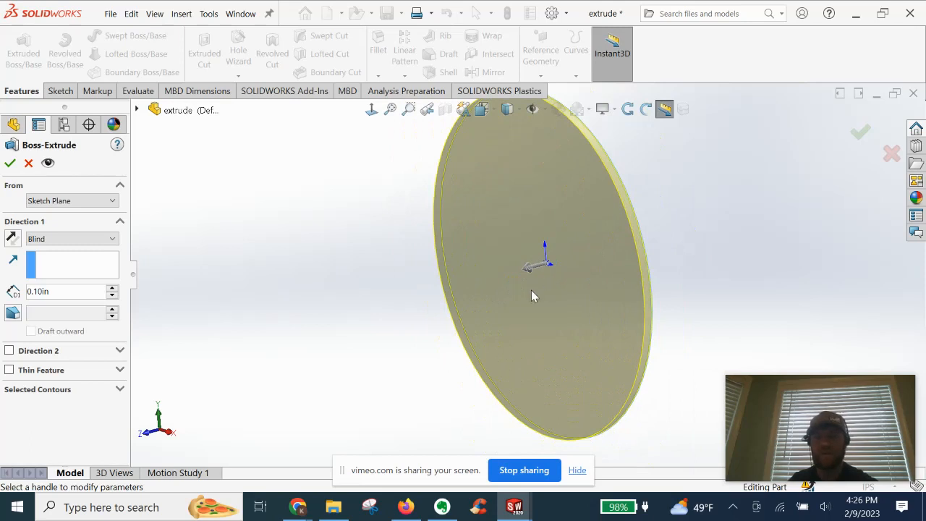
left_click(12, 239)
left_click(13, 241)
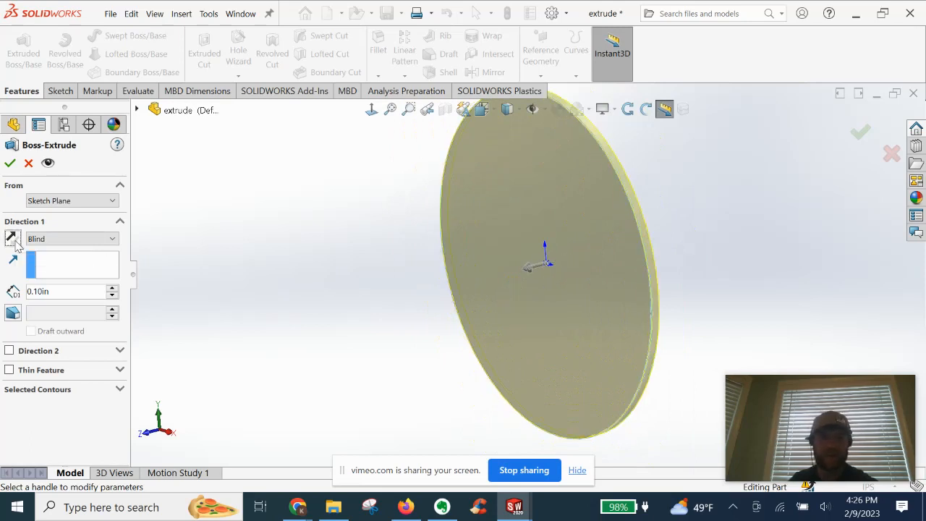
left_click(12, 239)
left_click(14, 242)
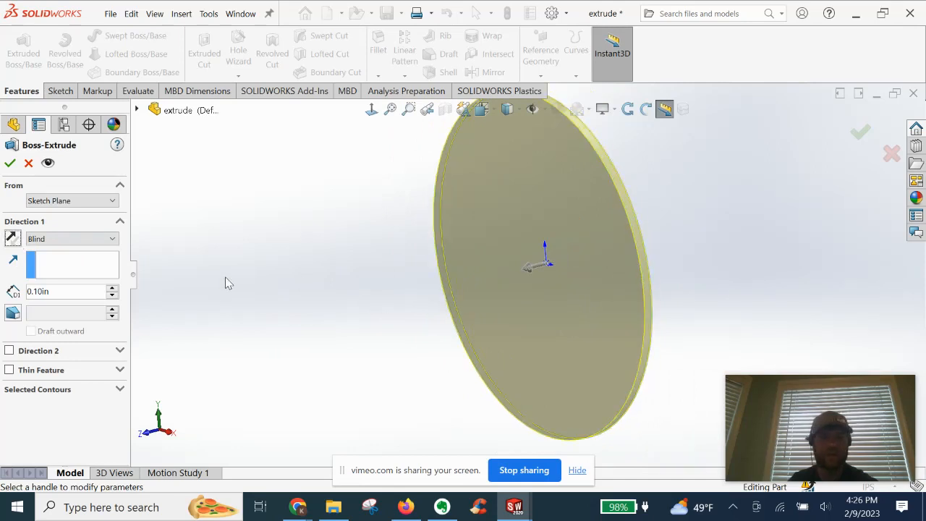
Try the Mid Plane end condition for Direction 1 and return it to Blind
left_click(59, 241)
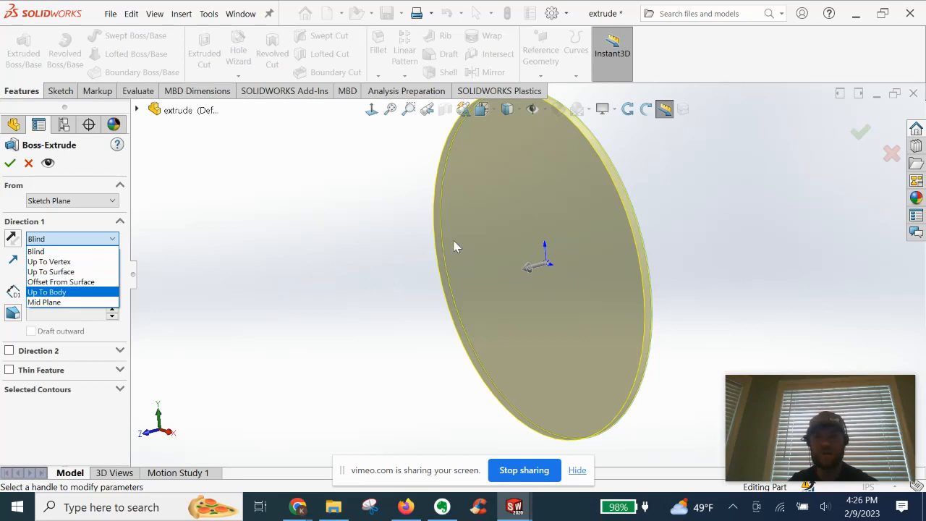
left_click(369, 209)
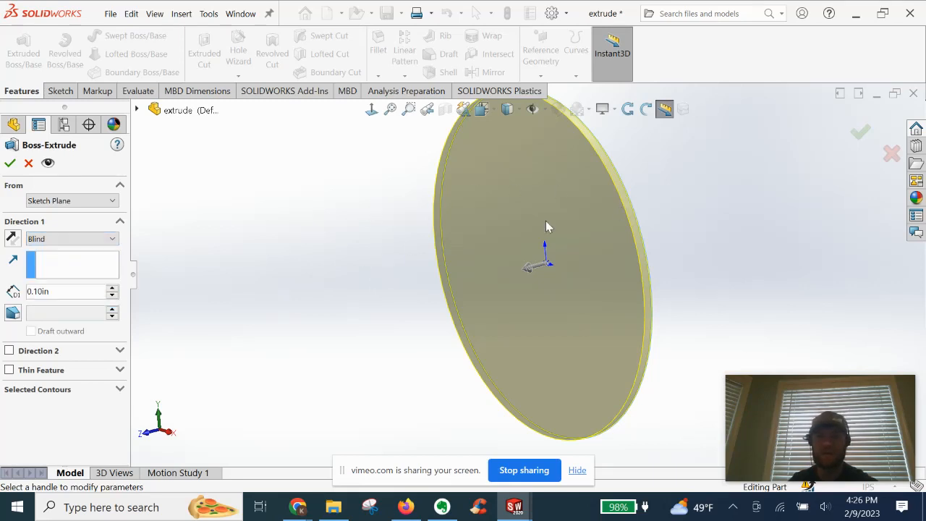
left_click(55, 238)
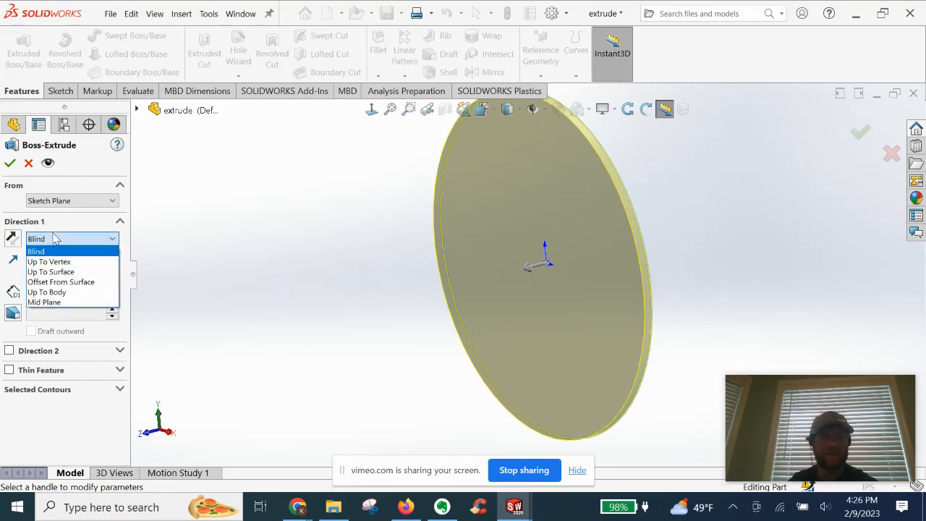
left_click(45, 301)
middle_click_drag(530, 228, 513, 256)
scroll(519, 221, "down", 3)
mouse_move(519, 222)
middle_mouse_down()
mouse_move(576, 227)
mouse_move(537, 225)
middle_mouse_up()
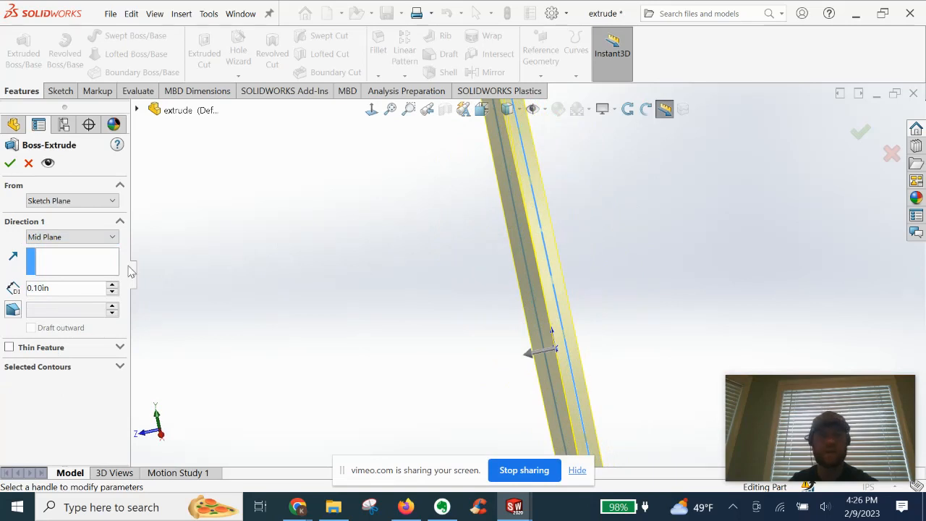
left_click(71, 238)
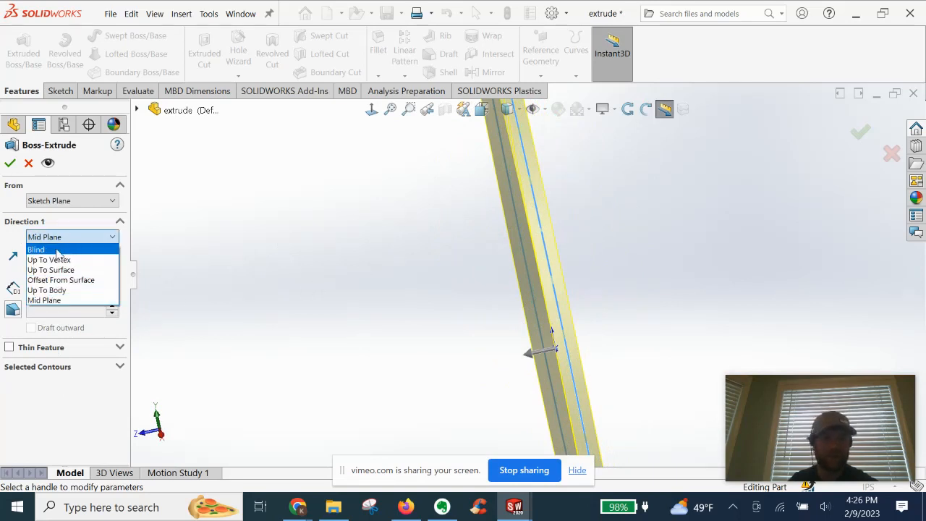
left_click(56, 250)
middle_click_drag(533, 238, 484, 248)
middle_click_drag(355, 262, 332, 287)
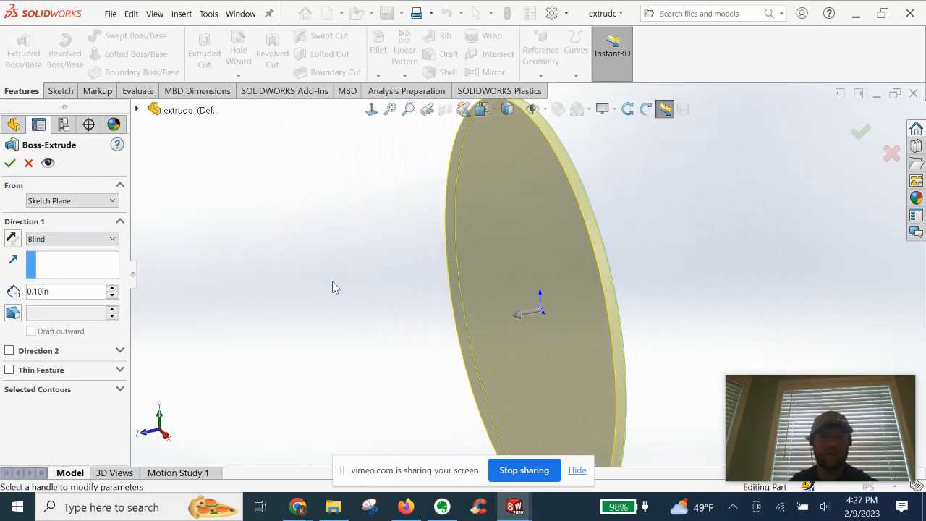
Set the blind extrude depth of the circle to 1.00 in
left_click(57, 291)
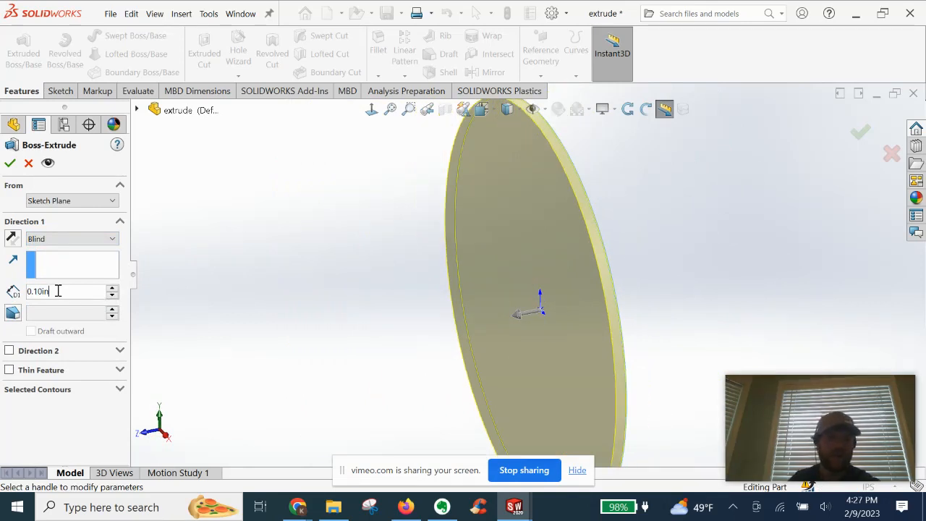
left_click(112, 289)
left_click(112, 289)
left_click(112, 289)
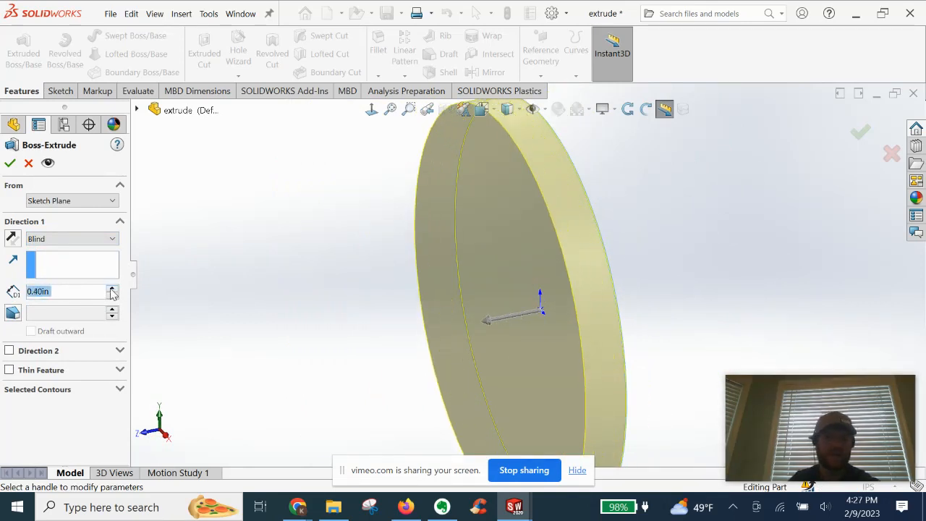
left_click(112, 289)
left_click(112, 289)
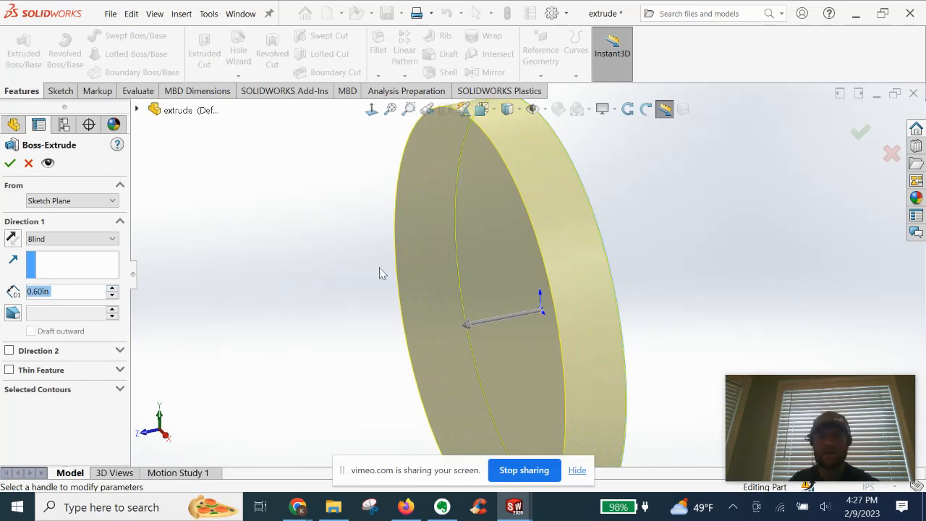
left_click(112, 288)
left_click(112, 289)
left_click(112, 289)
left_click(112, 289)
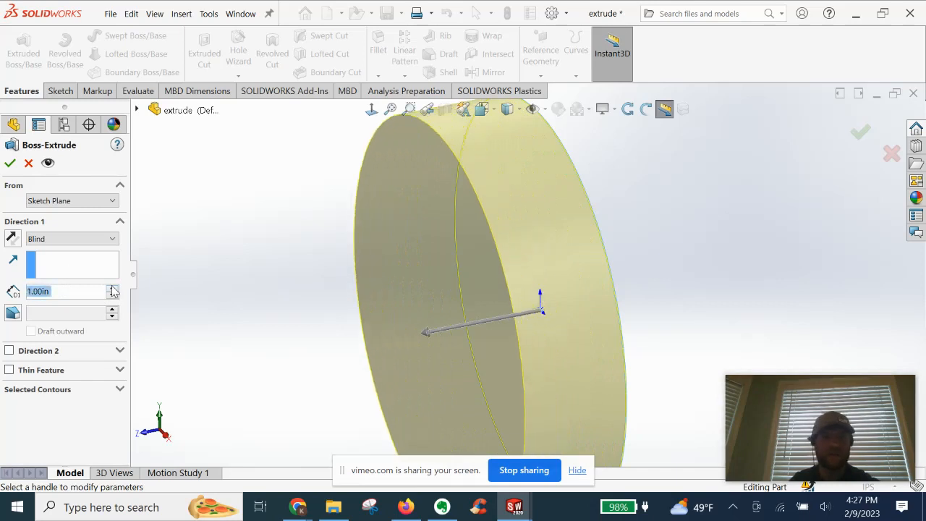
key("f")
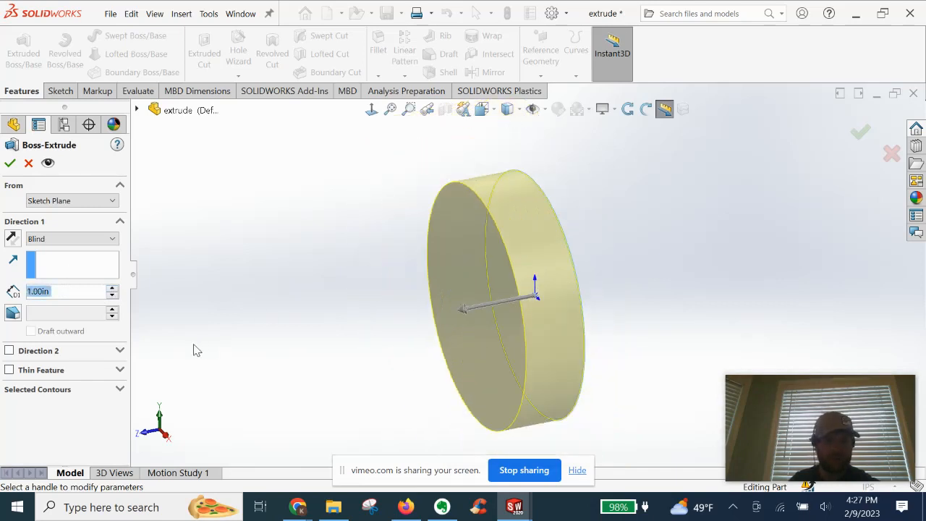
Clear Sketch1 from the extrude's selected contours and pick the region inside the circle instead
left_click(101, 390)
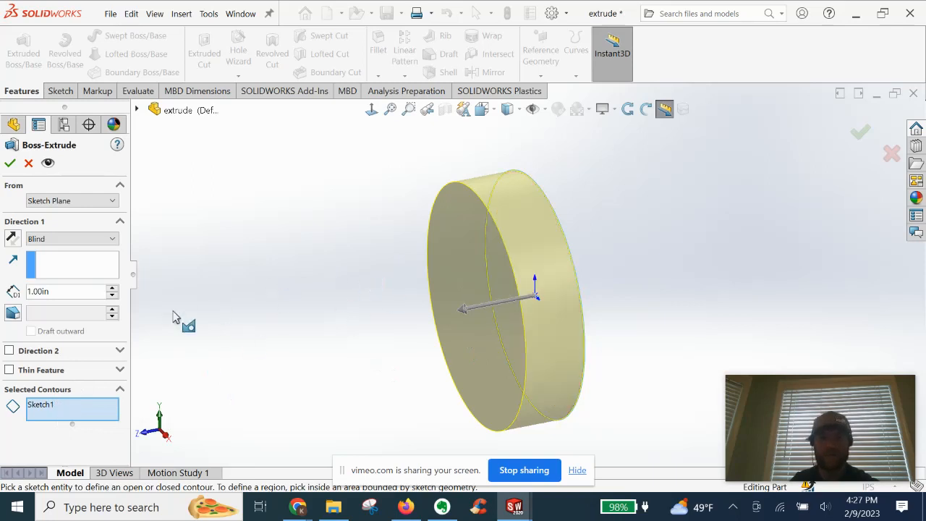
right_click(77, 406)
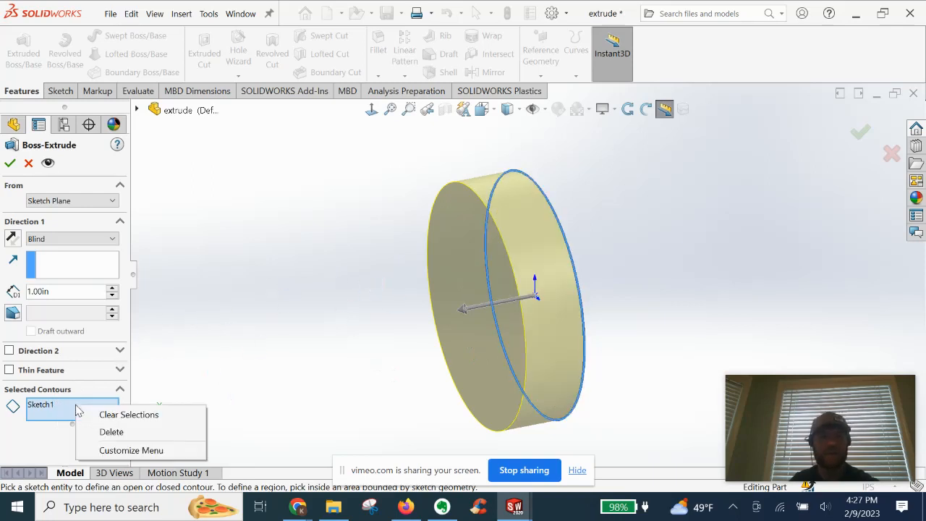
left_click(100, 415)
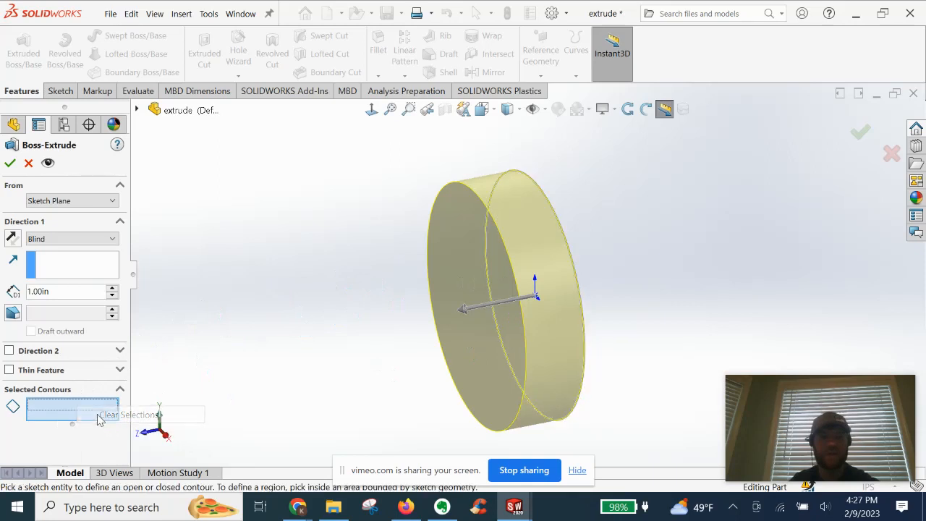
left_click(493, 246)
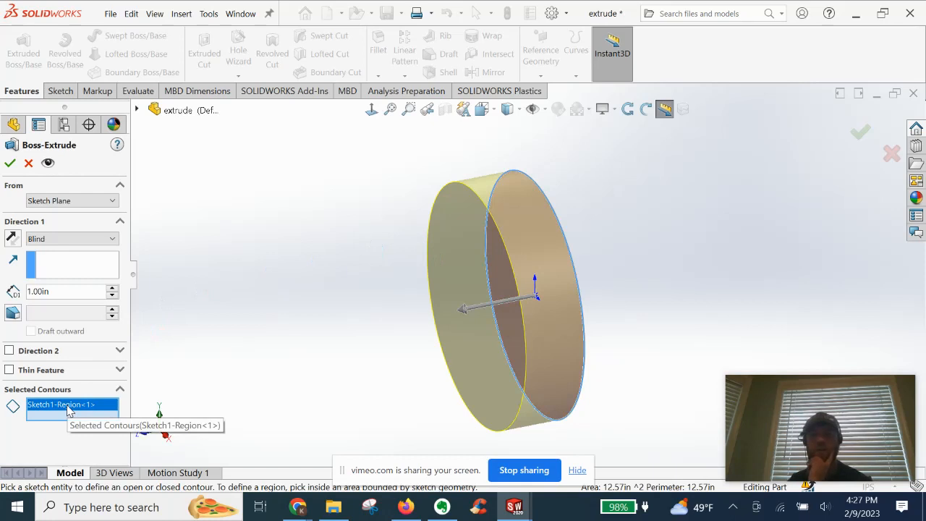
Try the Thin Feature option on the extrude with a one-direction wall and turn it off again
middle_click_drag(427, 275, 444, 262)
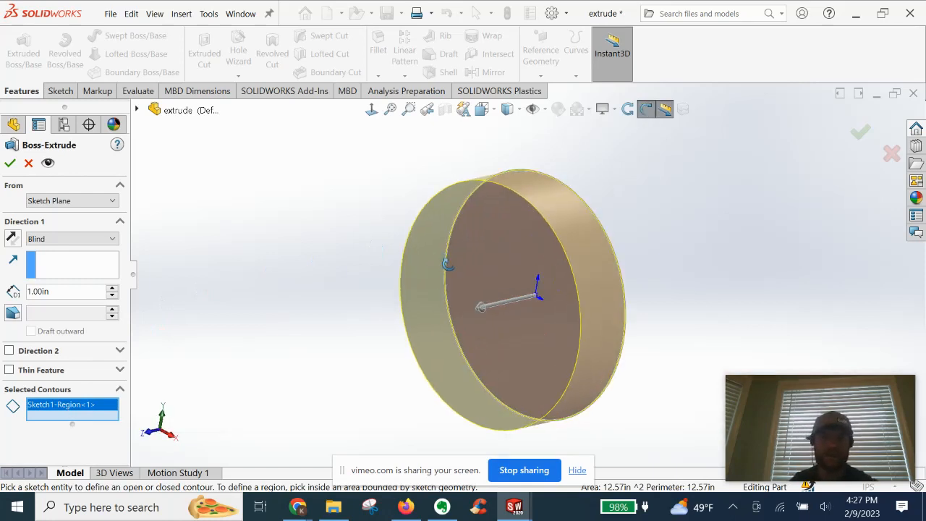
left_click(67, 368)
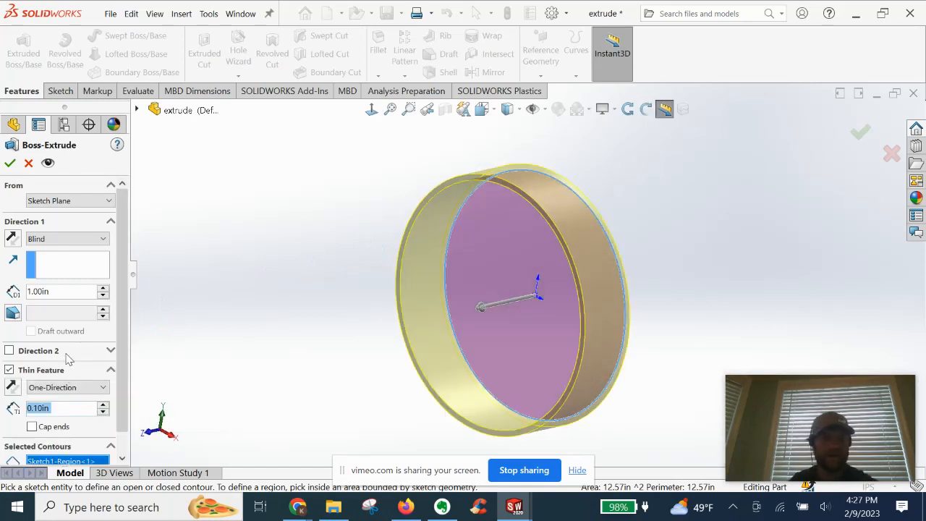
left_click(10, 370)
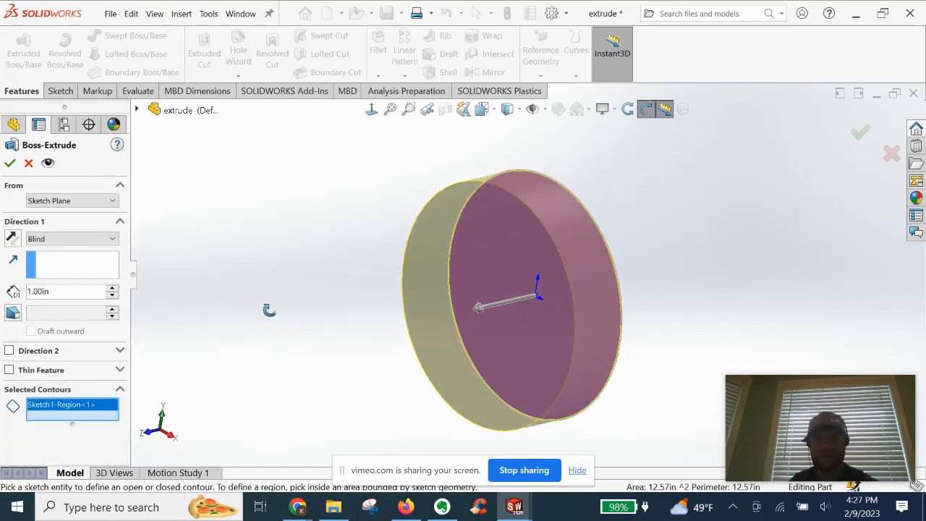
Try a draft on the extrude with different angles, ending at 3.00 degrees, and switch the draft off
left_click(17, 317)
middle_click_drag(337, 273, 300, 272)
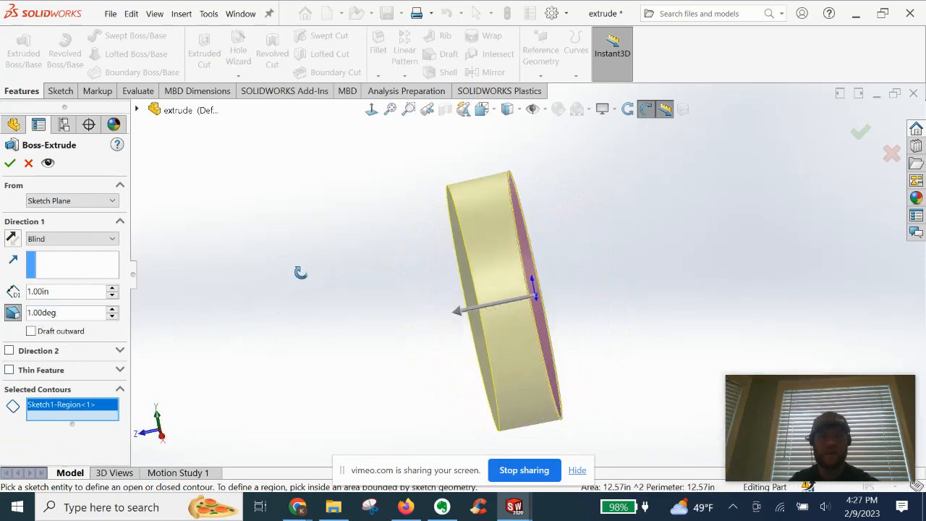
left_click(112, 309)
left_click(112, 309)
left_click(112, 309)
left_click(113, 309)
left_click(112, 309)
left_click(113, 309)
left_click(112, 316)
left_click(112, 316)
left_click(113, 317)
left_click(112, 316)
left_click(112, 316)
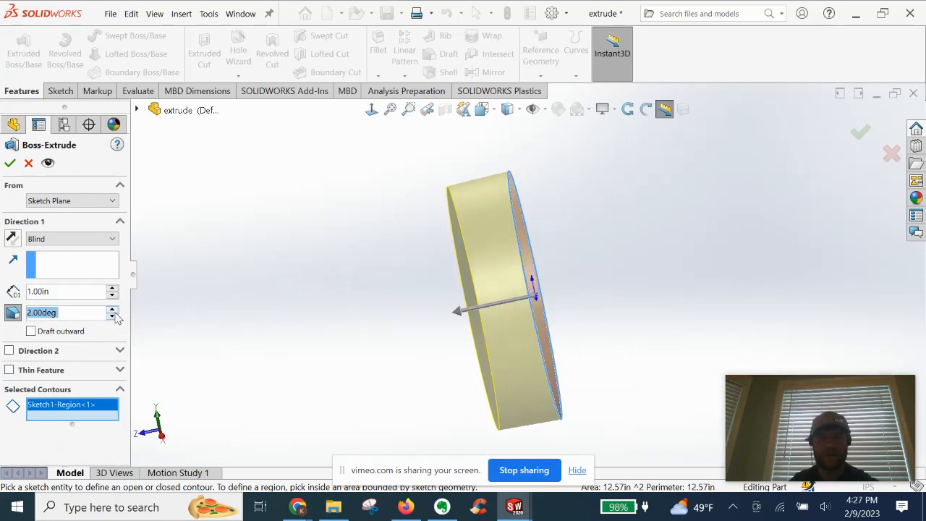
left_click(112, 309)
left_click(12, 311)
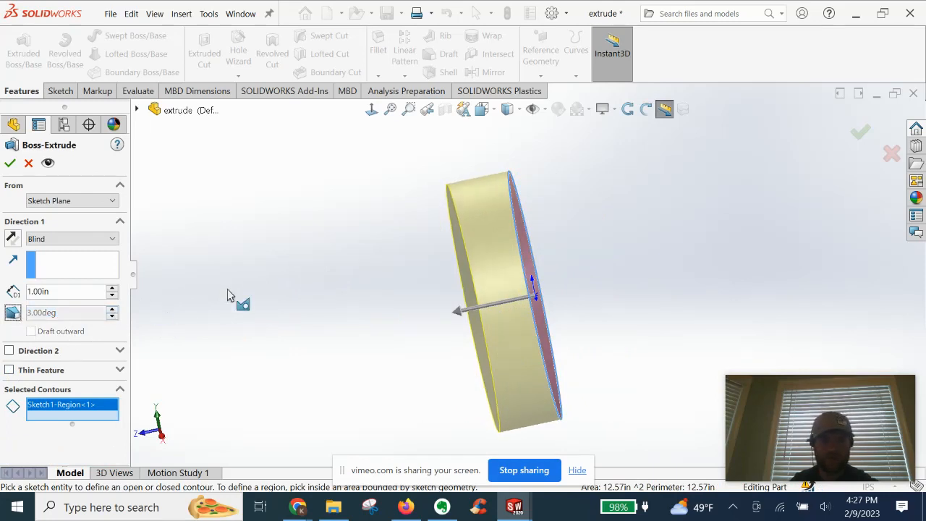
middle_click_drag(268, 298, 289, 287)
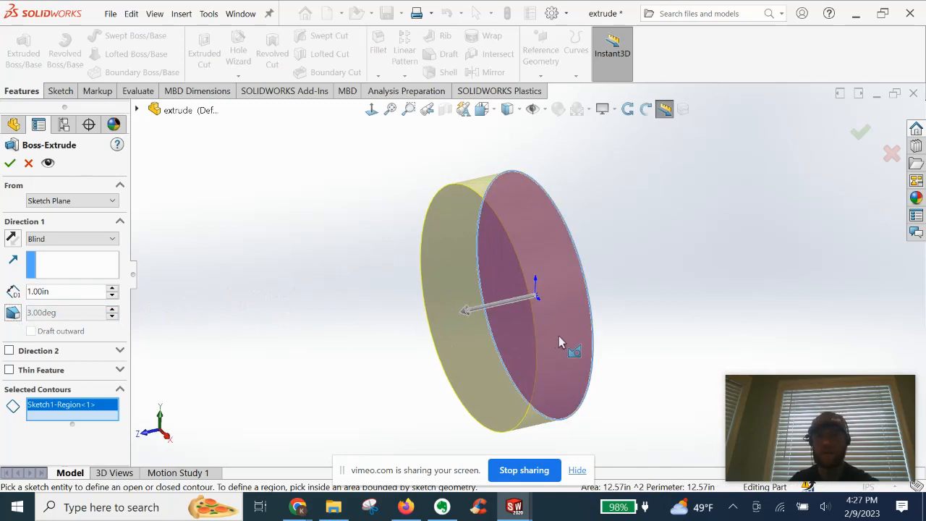
Finish the Boss-Extrude of the circle's region as a 1.00 in blind solid and clear the selection
scroll(544, 405, "down", 2)
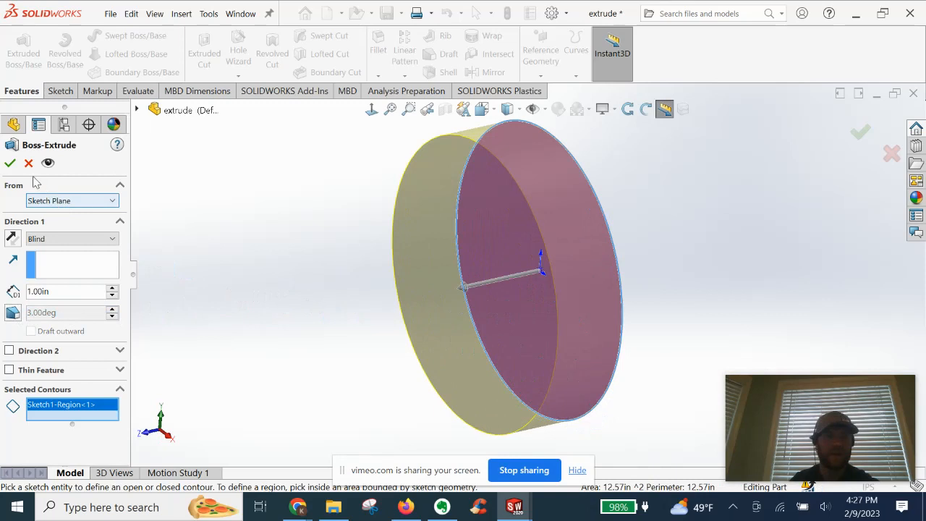
left_click(9, 163)
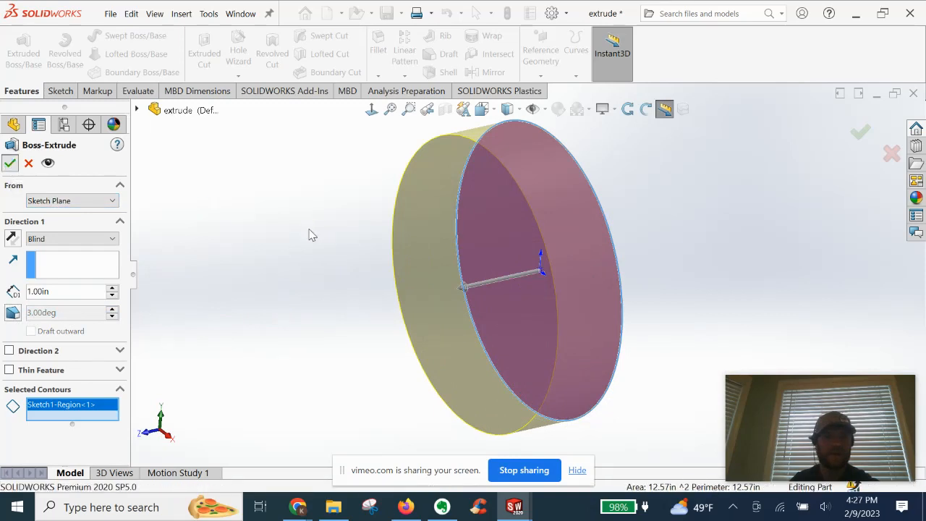
left_click(279, 271)
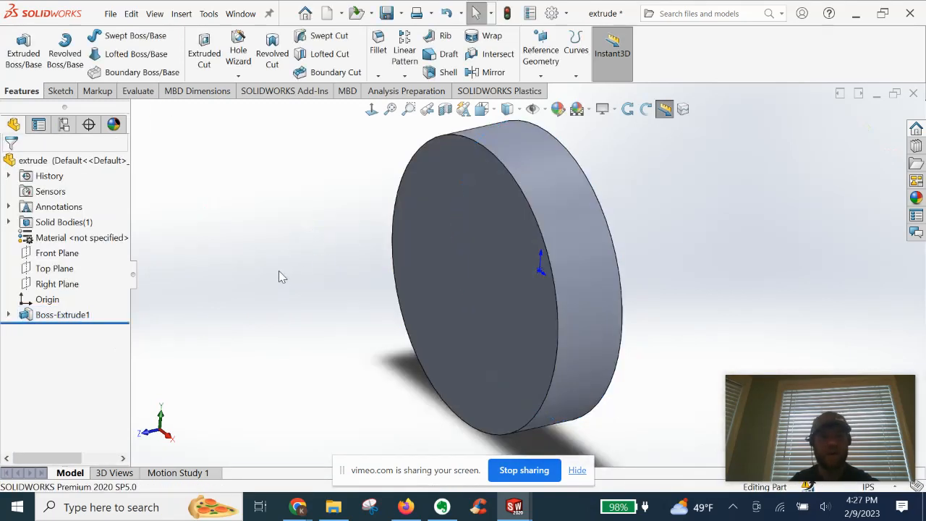
Reveal the sketch nested under the extrude feature and show it on the disc
left_click(8, 314)
left_click(67, 331)
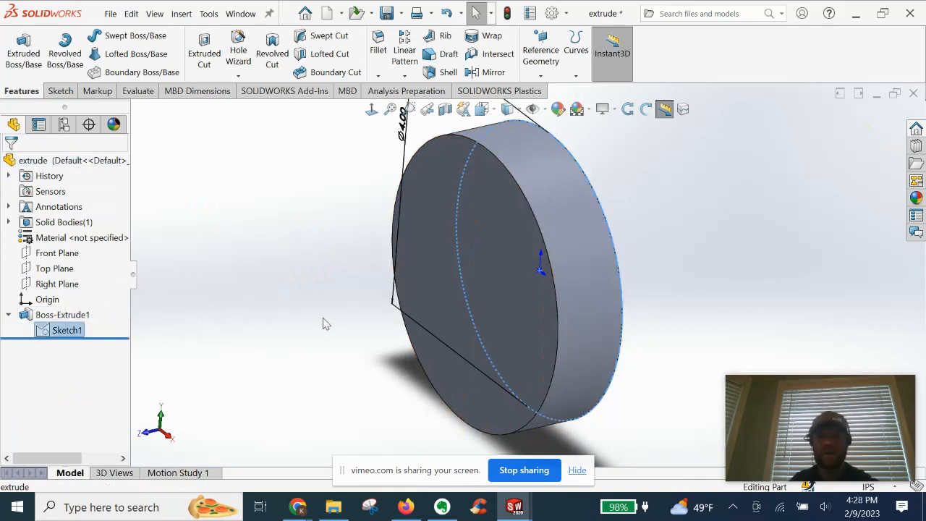
scroll(314, 279, "up", 3)
middle_click_drag(355, 270, 394, 260)
right_click(71, 329)
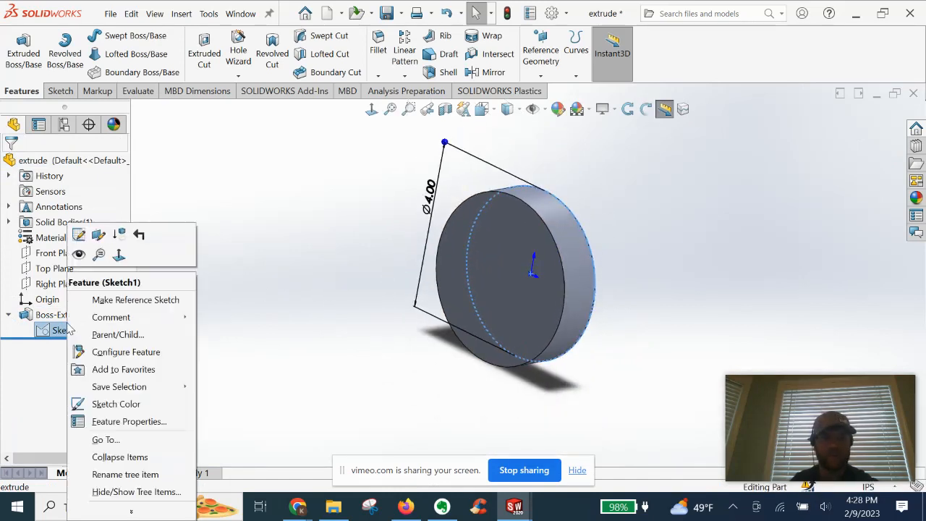
left_click(79, 254)
mouse_move(279, 265)
middle_mouse_down()
mouse_move(328, 256)
mouse_move(252, 252)
middle_mouse_up()
key("Escape")
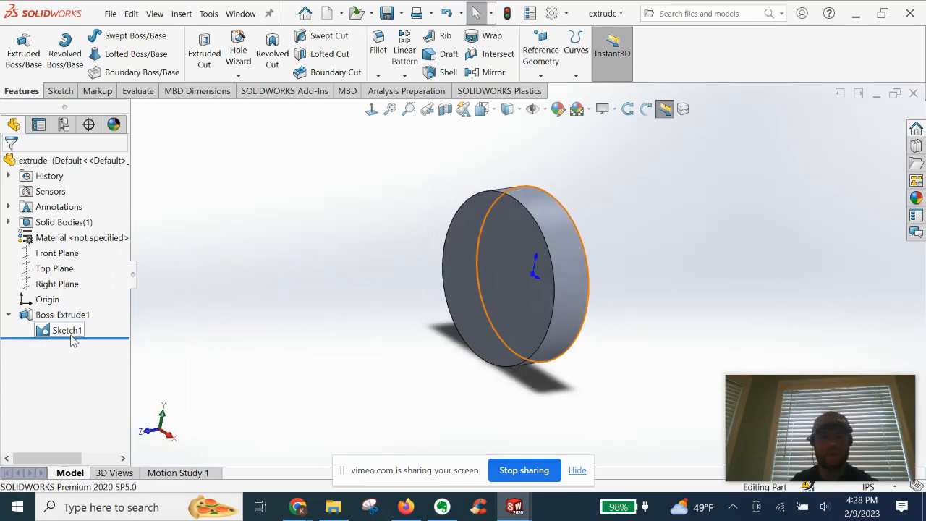
Hide the disc's Sketch1 so only the solid is displayed
right_click(68, 330)
left_click(83, 254)
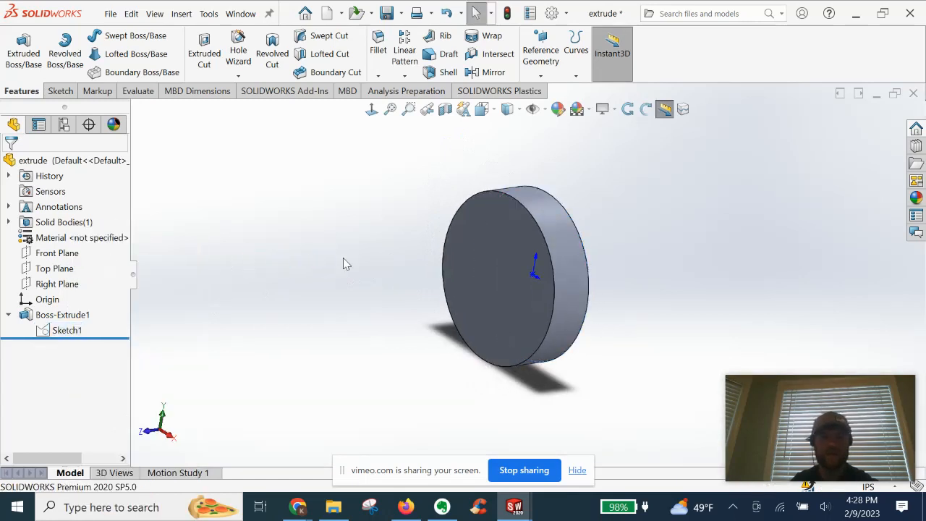
mouse_move(343, 263)
middle_mouse_down()
mouse_move(342, 315)
mouse_move(379, 302)
middle_mouse_up()
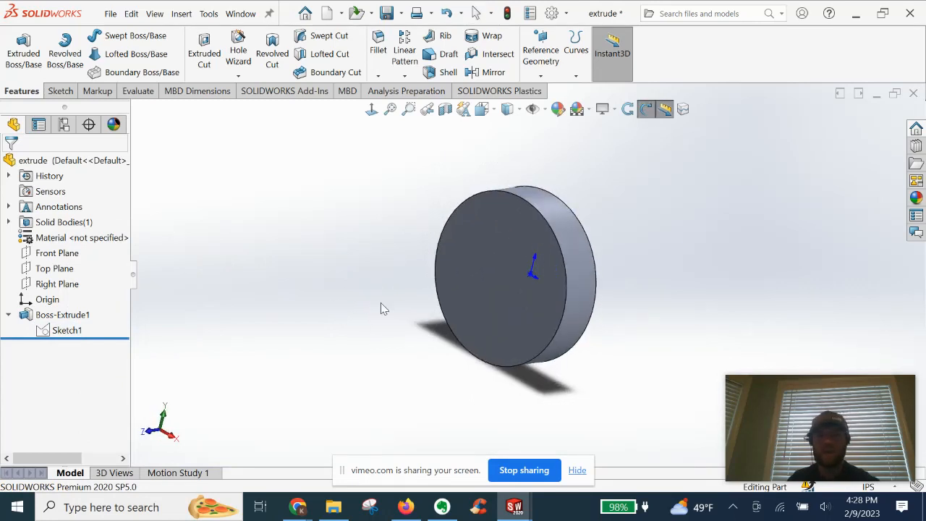